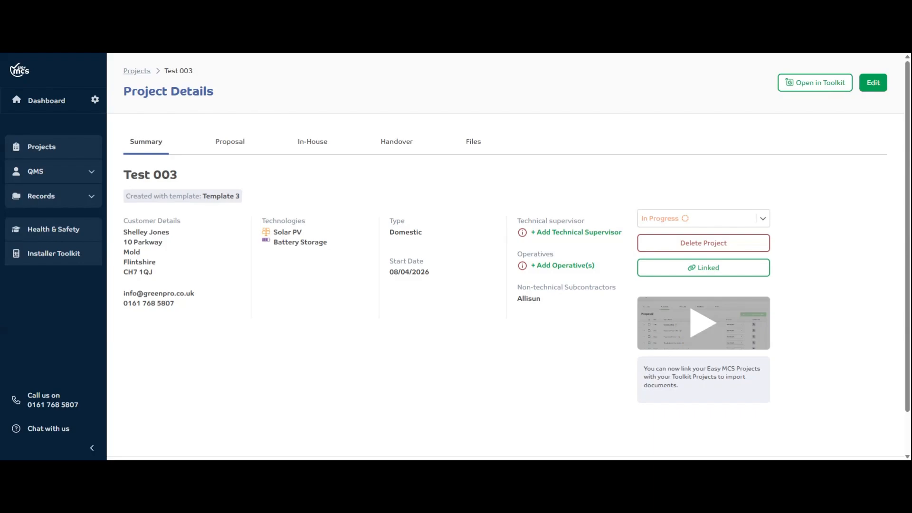
Review the proposal's quotation and performance estimate entries, and view the proposal and contract pack-building options without building a pack
{"action": "left_click", "coordinate": [230, 141]}
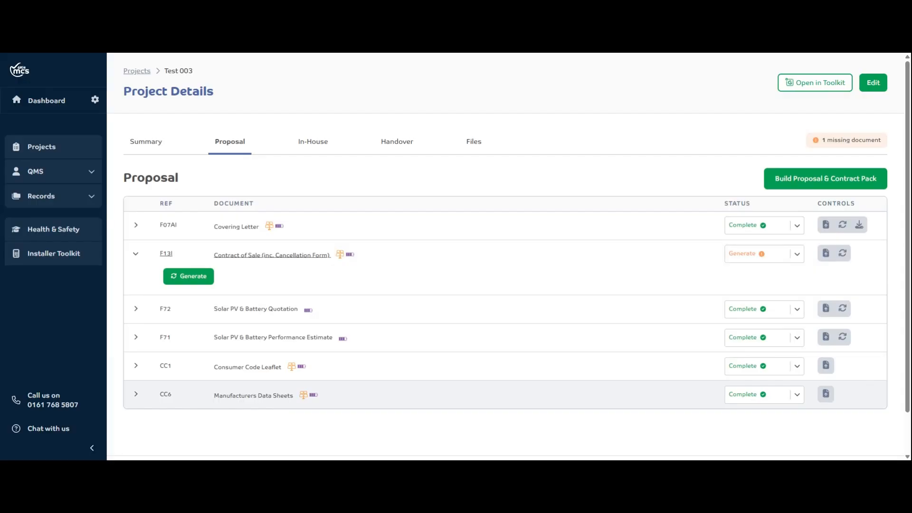
{"action": "left_click", "coordinate": [136, 310]}
{"action": "left_click", "coordinate": [137, 311]}
{"action": "left_click", "coordinate": [136, 337]}
{"action": "left_click", "coordinate": [136, 338]}
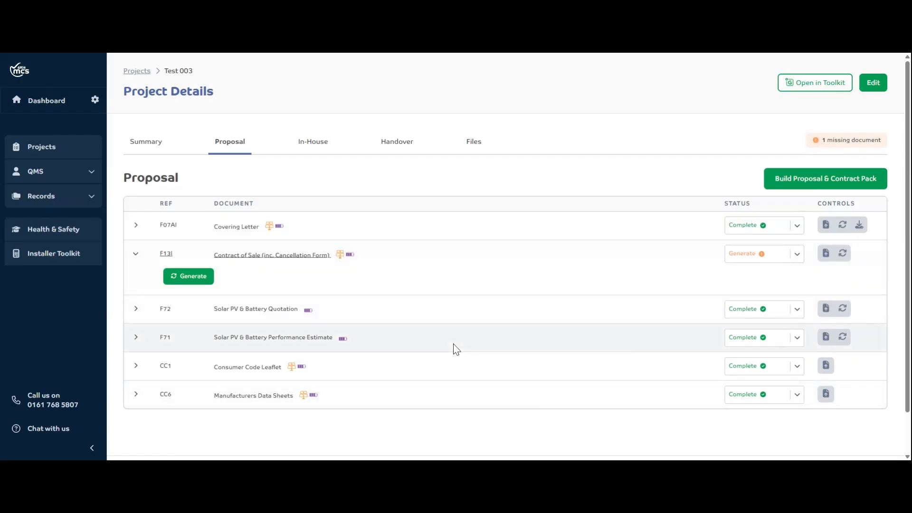
{"action": "left_click", "coordinate": [805, 187]}
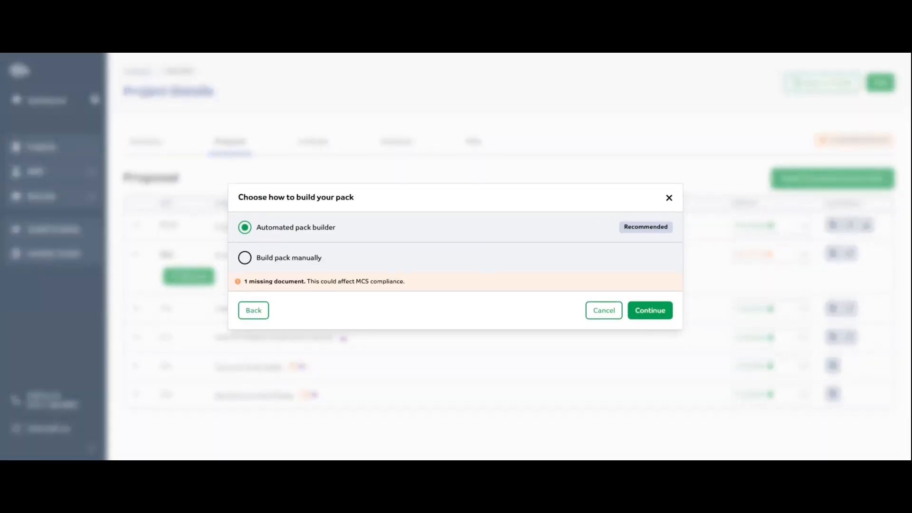
{"action": "left_click", "coordinate": [597, 315]}
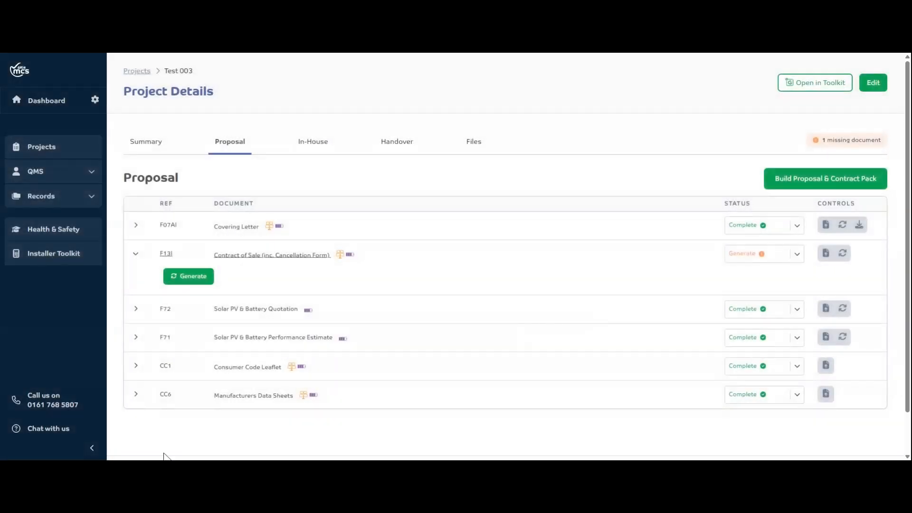
Start generating the Contract of Sale and check its general details, subcontractor, additional works rate and estimated install dates
{"action": "left_click", "coordinate": [195, 279]}
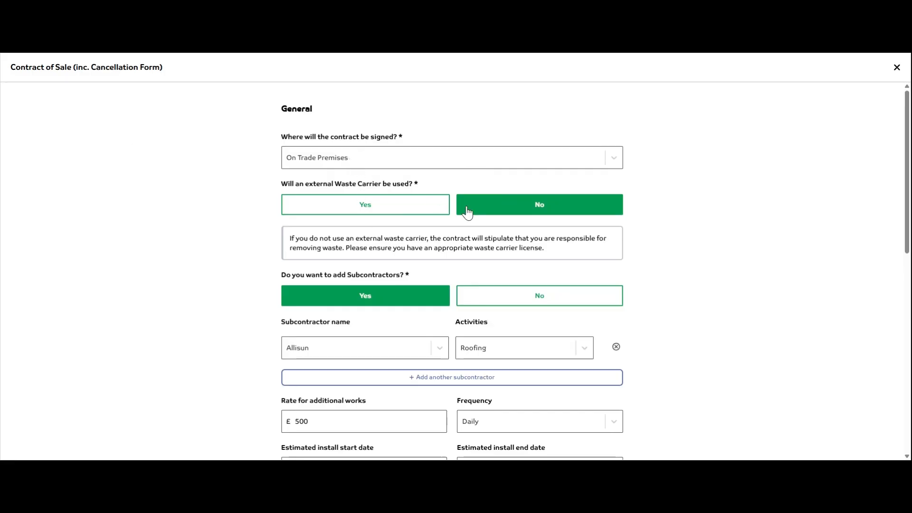
{"action": "scroll", "coordinate": [658, 275], "scroll_direction": "down", "scroll_amount": 2}
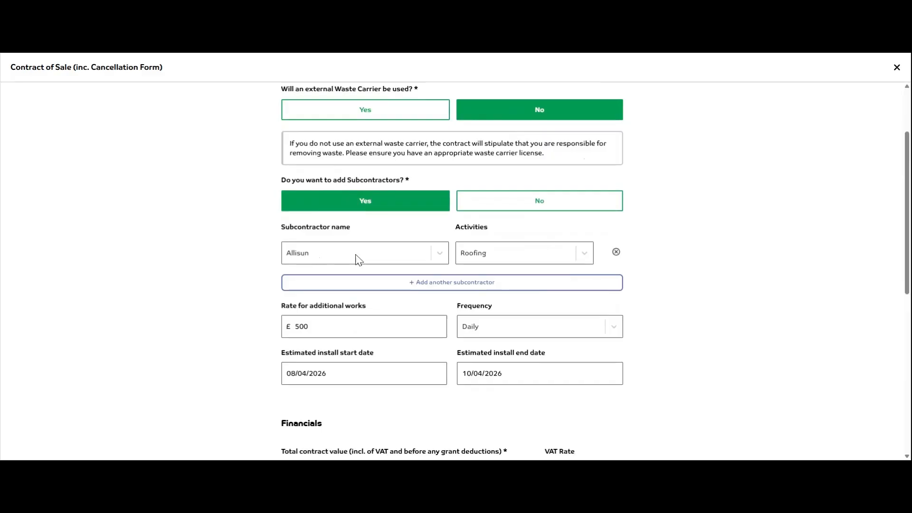
{"action": "scroll", "coordinate": [733, 322], "scroll_direction": "down", "scroll_amount": 1}
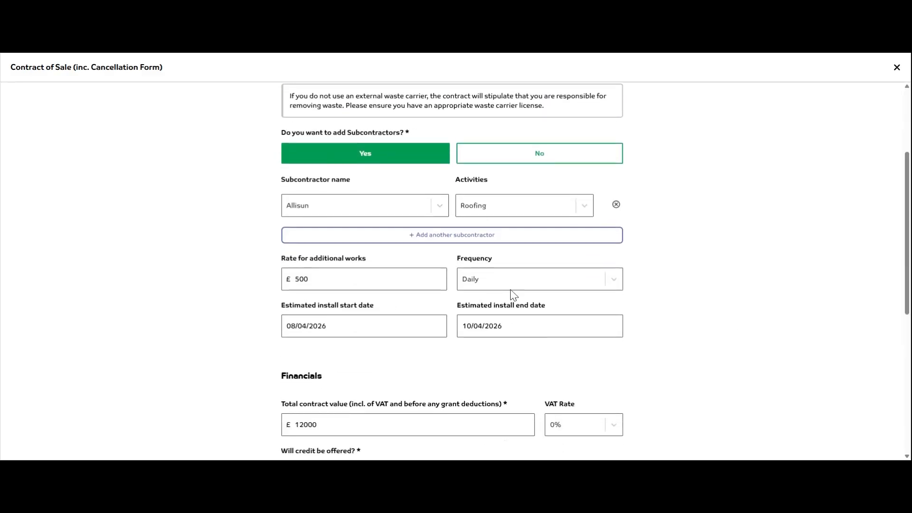
{"action": "left_click", "coordinate": [326, 325]}
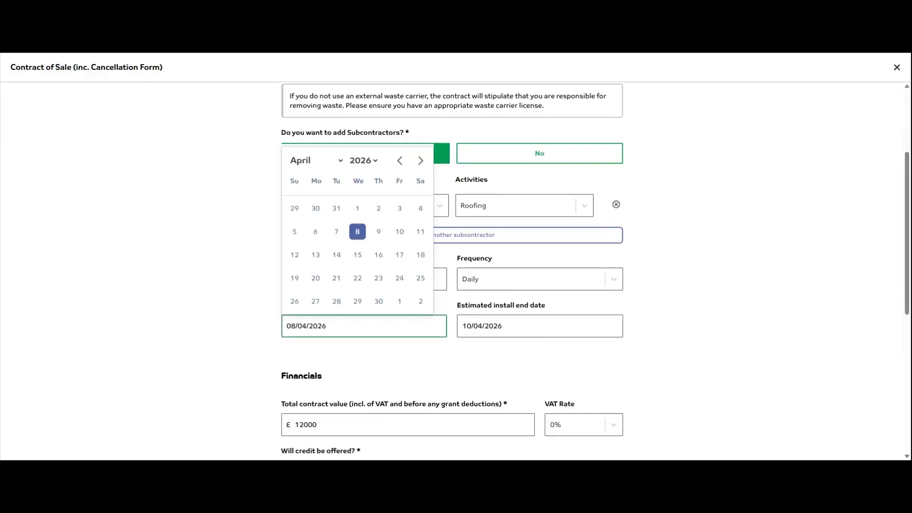
{"action": "left_click", "coordinate": [503, 325]}
{"action": "left_click", "coordinate": [667, 334]}
Check the contract's financials and payment schedule, and generate the Contract of Sale
{"action": "scroll", "coordinate": [689, 323], "scroll_direction": "down", "scroll_amount": 1}
{"action": "scroll", "coordinate": [689, 325], "scroll_direction": "down", "scroll_amount": 2}
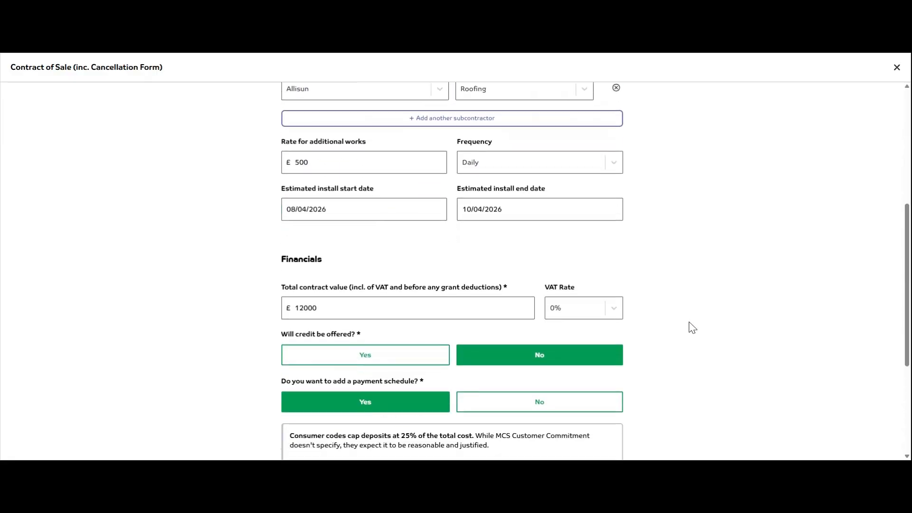
{"action": "scroll", "coordinate": [458, 217], "scroll_direction": "down", "scroll_amount": 2}
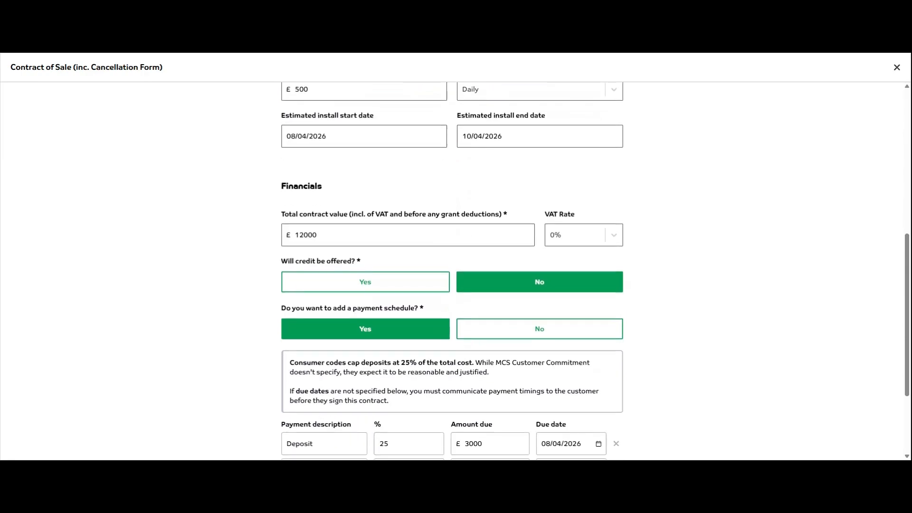
{"action": "scroll", "coordinate": [696, 315], "scroll_direction": "down", "scroll_amount": 2}
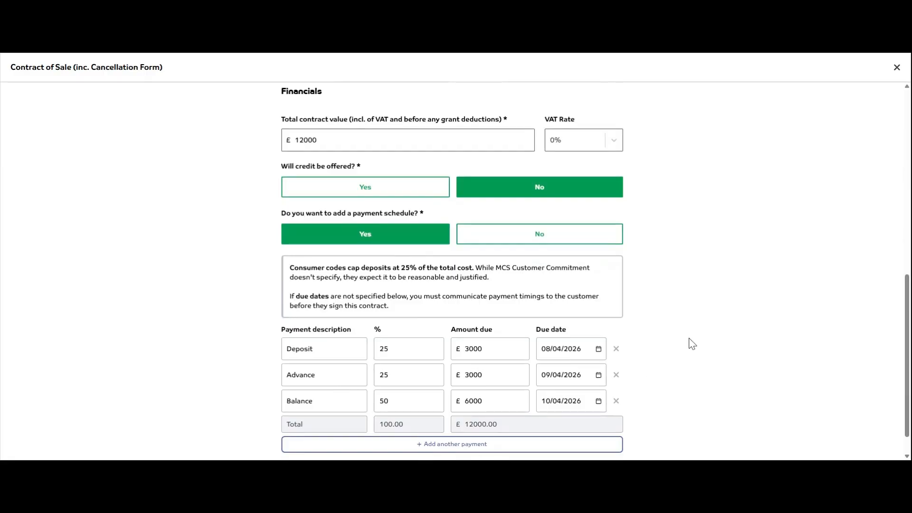
{"action": "scroll", "coordinate": [691, 343], "scroll_direction": "down", "scroll_amount": 1}
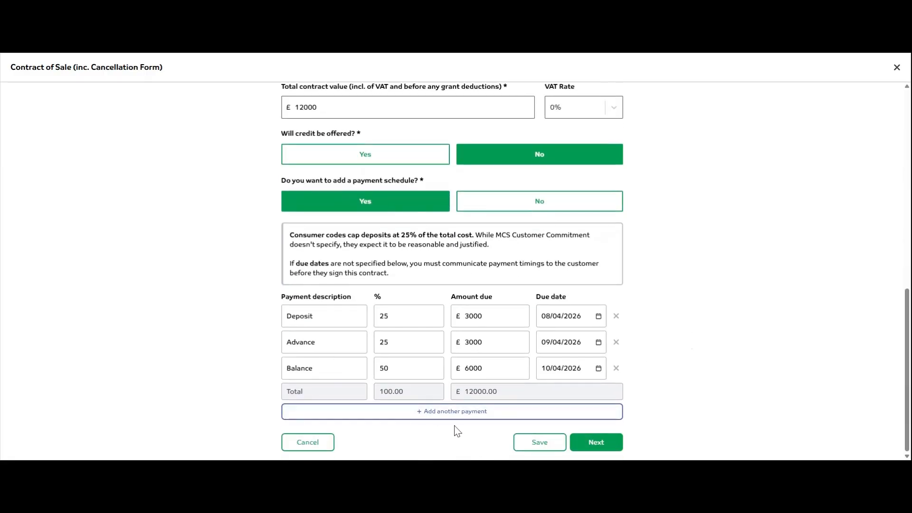
{"action": "left_click", "coordinate": [613, 448]}
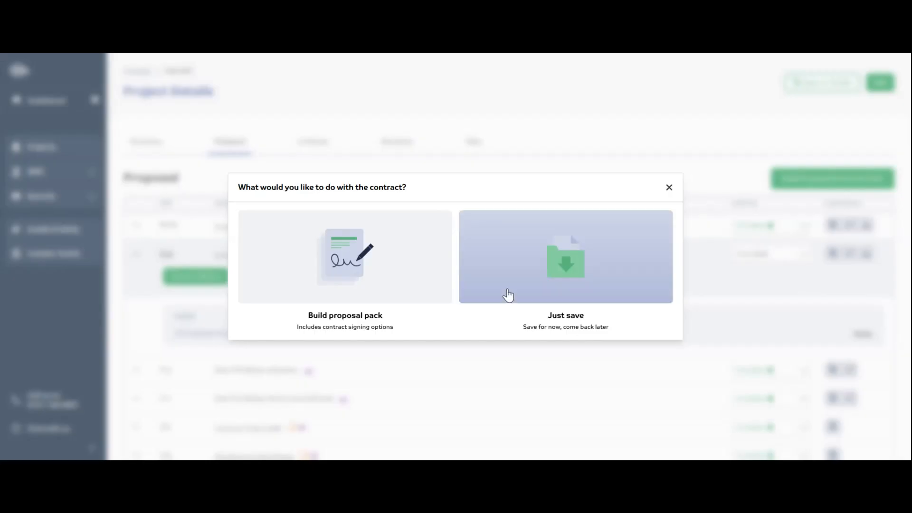
Build the proposal pack with the automated pack builder, send it to the customer for signing, and check the contract's signing status
{"action": "left_click", "coordinate": [330, 273]}
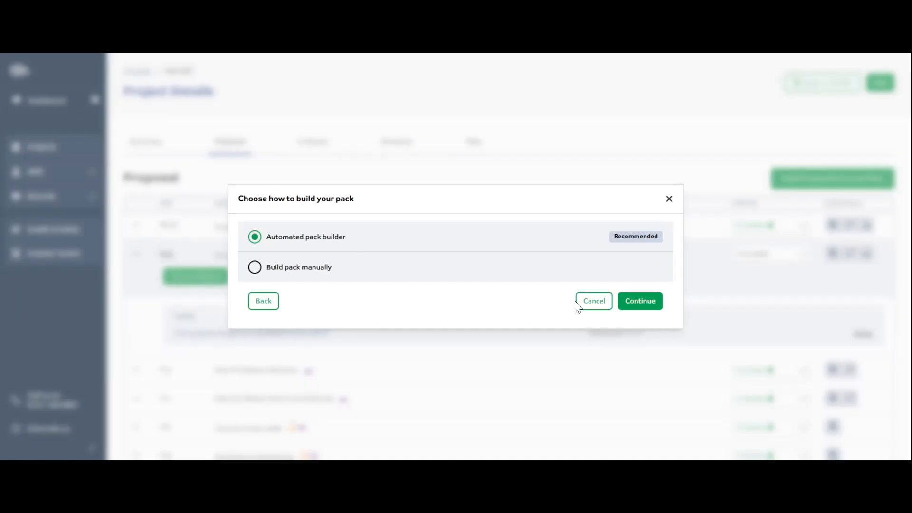
{"action": "left_click", "coordinate": [648, 304]}
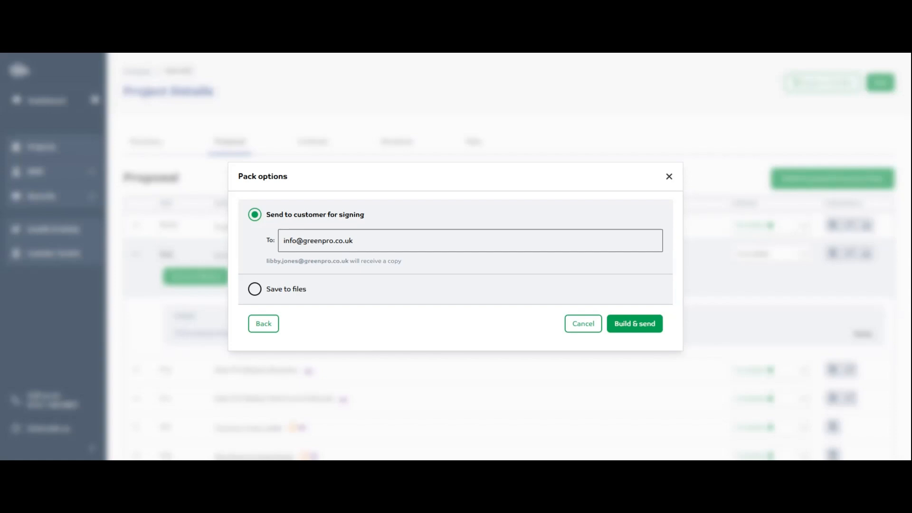
{"action": "left_click", "coordinate": [643, 333]}
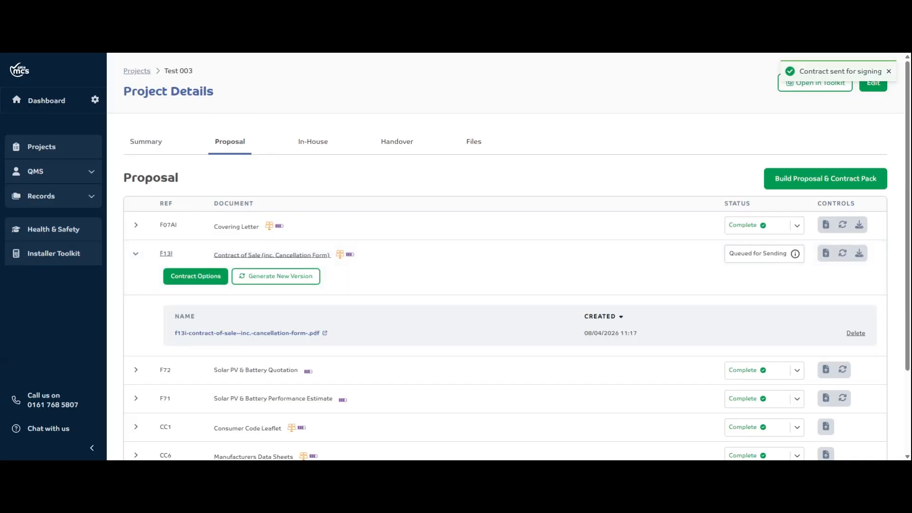
{"action": "mouse_move", "coordinate": [798, 260]}
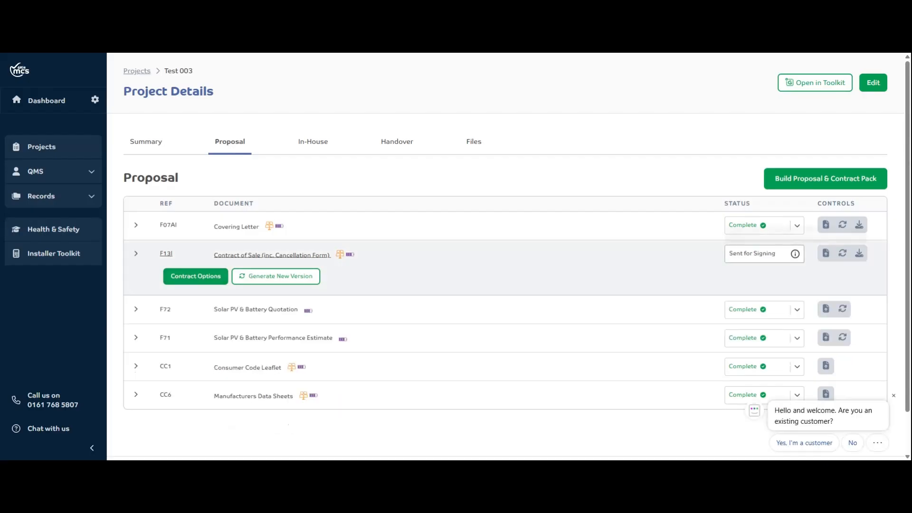
{"action": "mouse_move", "coordinate": [794, 254]}
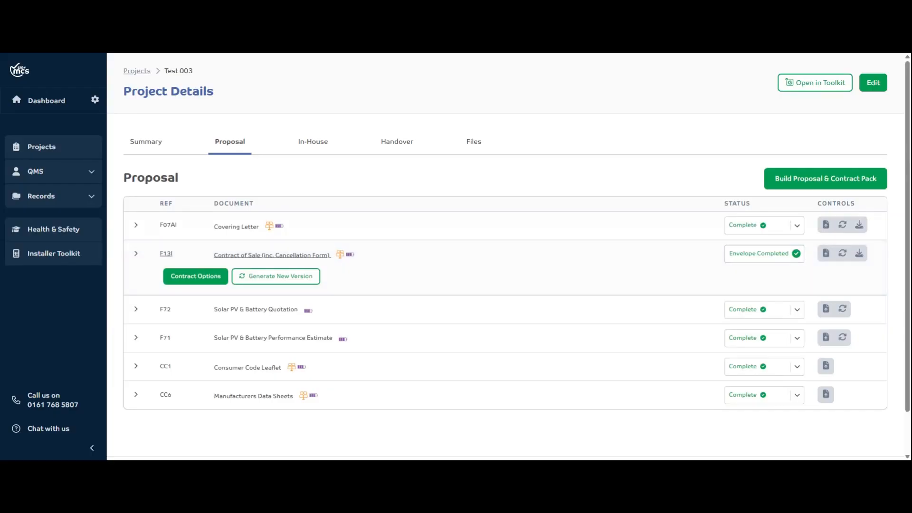
View the pack-building options for the project's handover documents without building the pack
{"action": "left_click", "coordinate": [396, 141]}
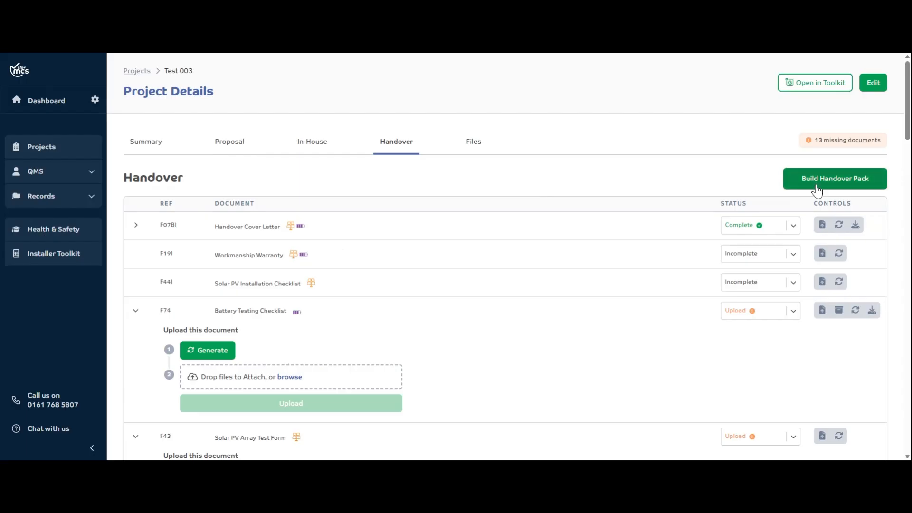
{"action": "left_click", "coordinate": [809, 180]}
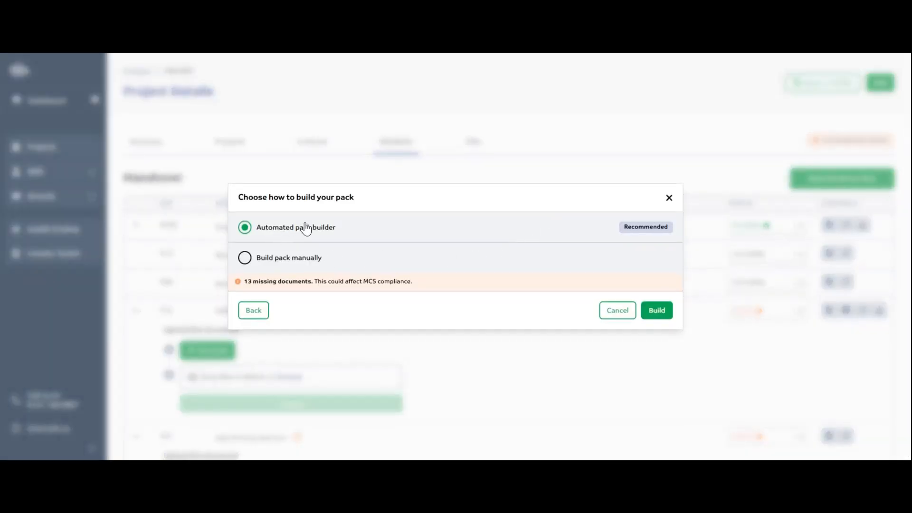
{"action": "left_click", "coordinate": [619, 315]}
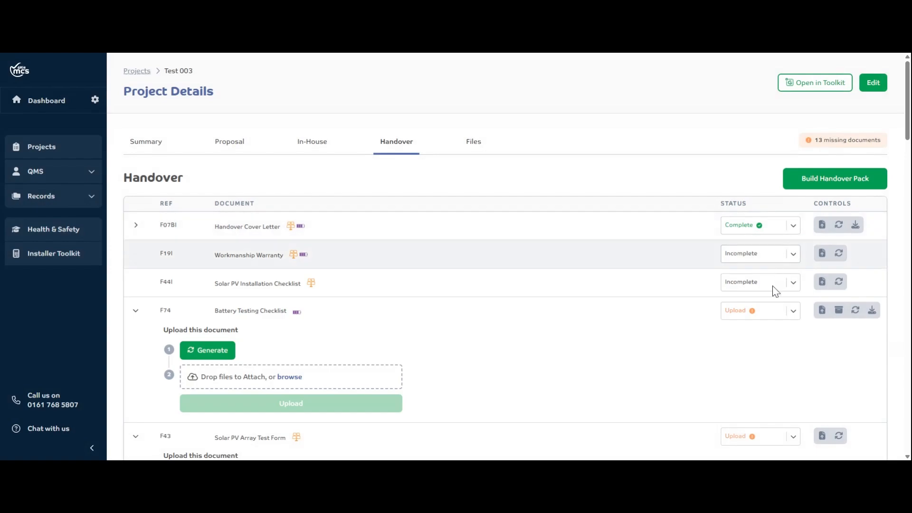
Examine the statuses and upload requirements throughout the list of handover documents
{"action": "scroll", "coordinate": [765, 313], "scroll_direction": "down", "scroll_amount": 2}
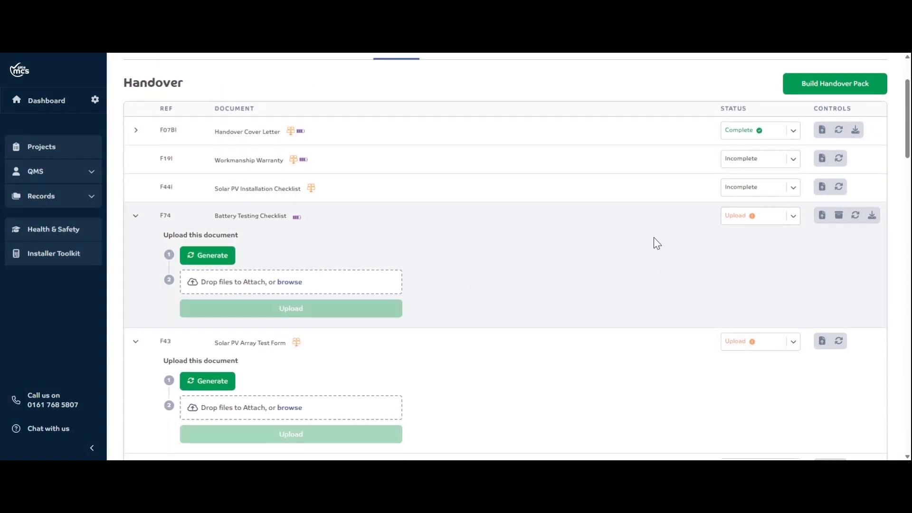
{"action": "scroll", "coordinate": [686, 240], "scroll_direction": "down", "scroll_amount": 3}
{"action": "scroll", "coordinate": [748, 244], "scroll_direction": "down", "scroll_amount": 15}
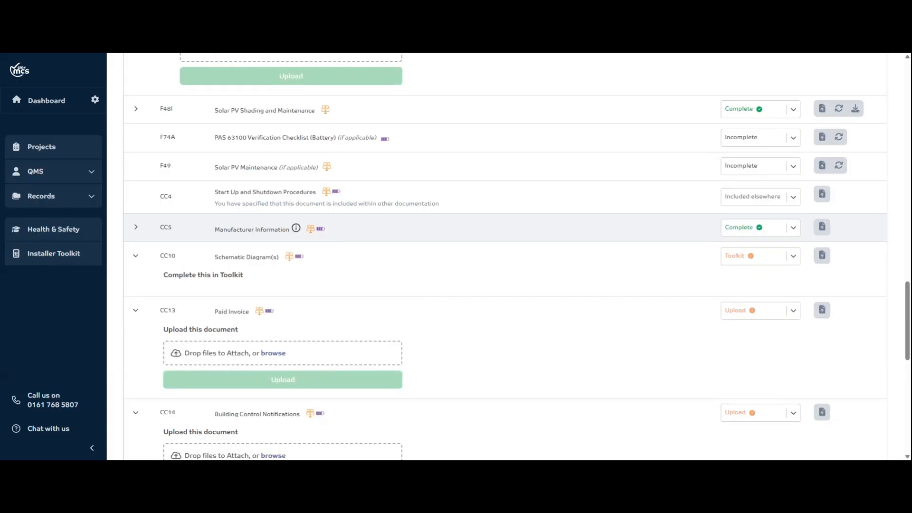
{"action": "scroll", "coordinate": [448, 299], "scroll_direction": "down", "scroll_amount": 8}
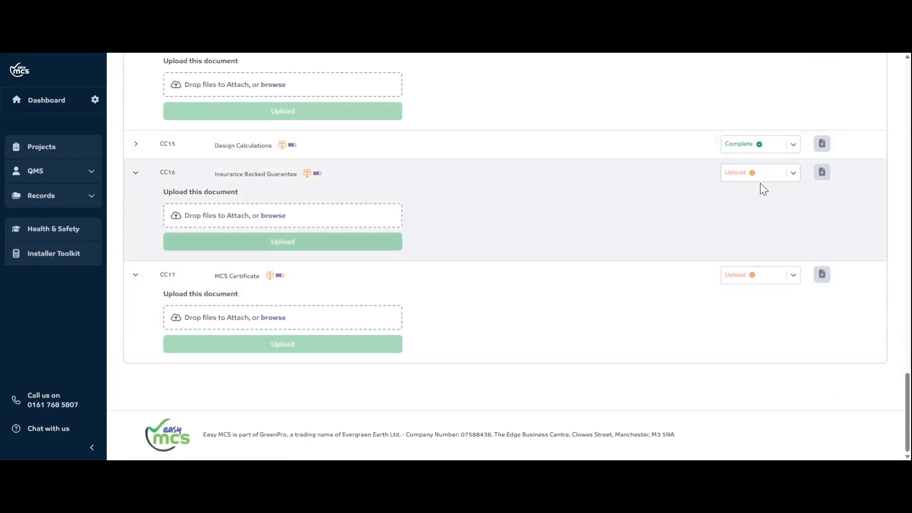
{"action": "scroll", "coordinate": [731, 270], "scroll_direction": "up", "scroll_amount": 10}
{"action": "scroll", "coordinate": [732, 271], "scroll_direction": "up", "scroll_amount": 10}
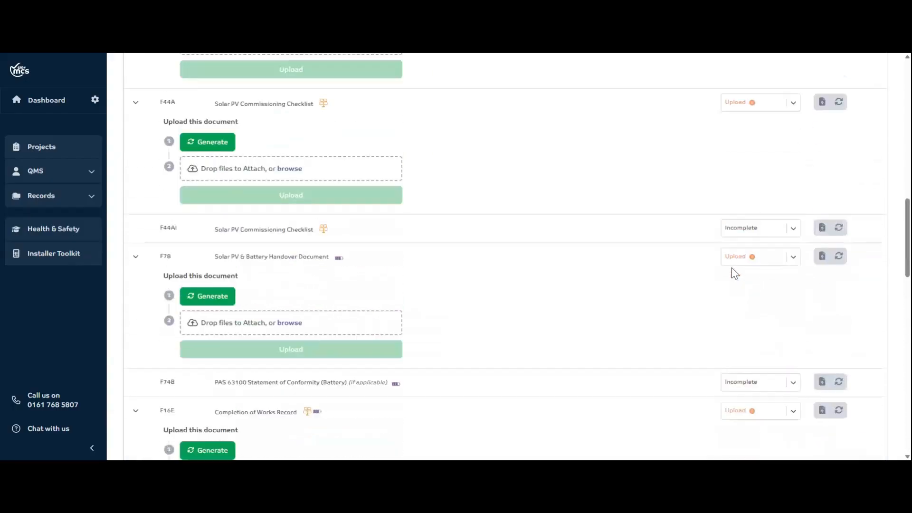